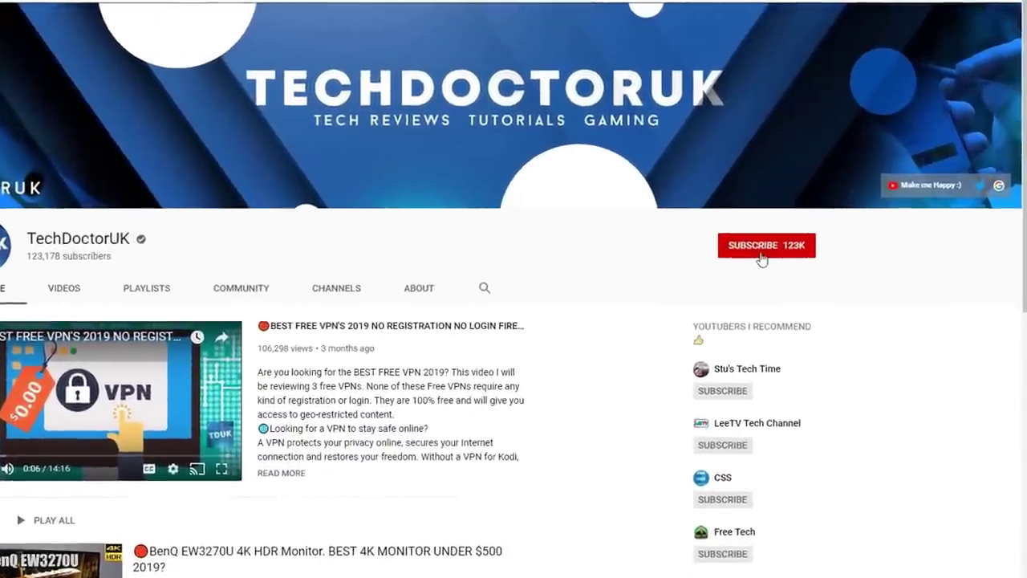
Subscribe to the TechDoctorUK channel and set its notification bell to All notifications.
{"action": "left_click", "coordinate": [763, 256]}
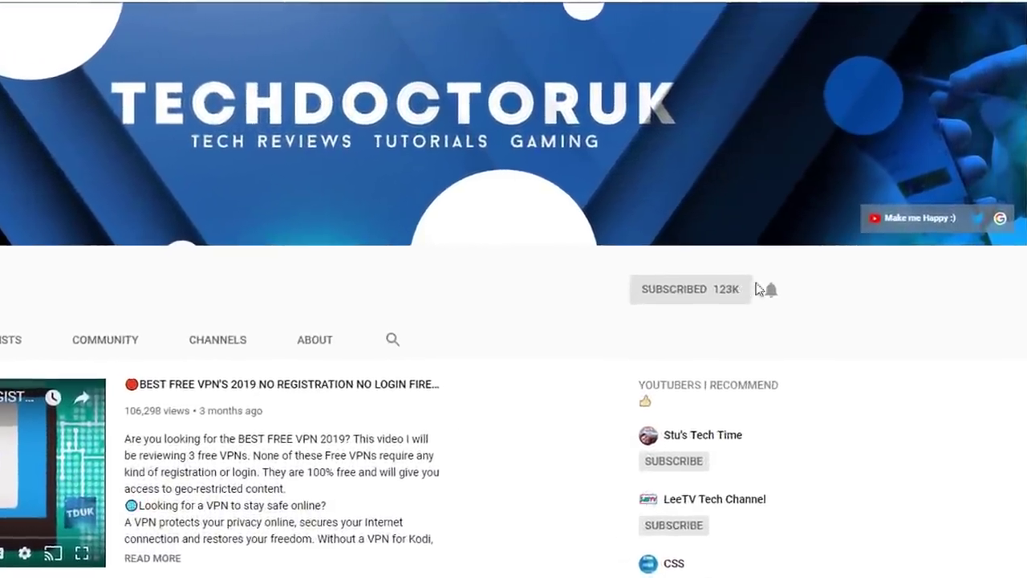
{"action": "left_click", "coordinate": [761, 305]}
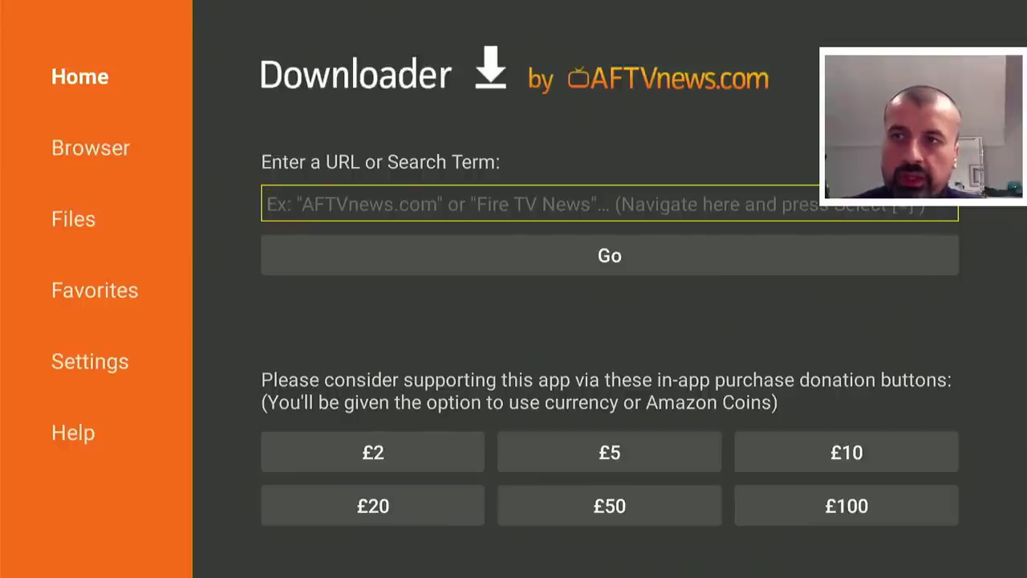
Enter the code 53402 into Downloader's URL field and load the techdoctoruk.com site.
{"action": "key", "text": "Return"}
{"action": "key", "text": "Right"}
{"action": "key", "text": "Right"}
{"action": "key", "text": "Up"}
{"action": "key", "text": "Right"}
{"action": "key", "text": "Right"}
{"action": "key", "text": "Return"}
{"action": "key", "text": "Left"}
{"action": "key", "text": "Left"}
{"action": "key", "text": "Left"}
{"action": "key", "text": "Left"}
{"action": "key", "text": "Left"}
{"action": "key", "text": "Right"}
{"action": "key", "text": "Right"}
{"action": "key", "text": "Right"}
{"action": "key", "text": "Return"}
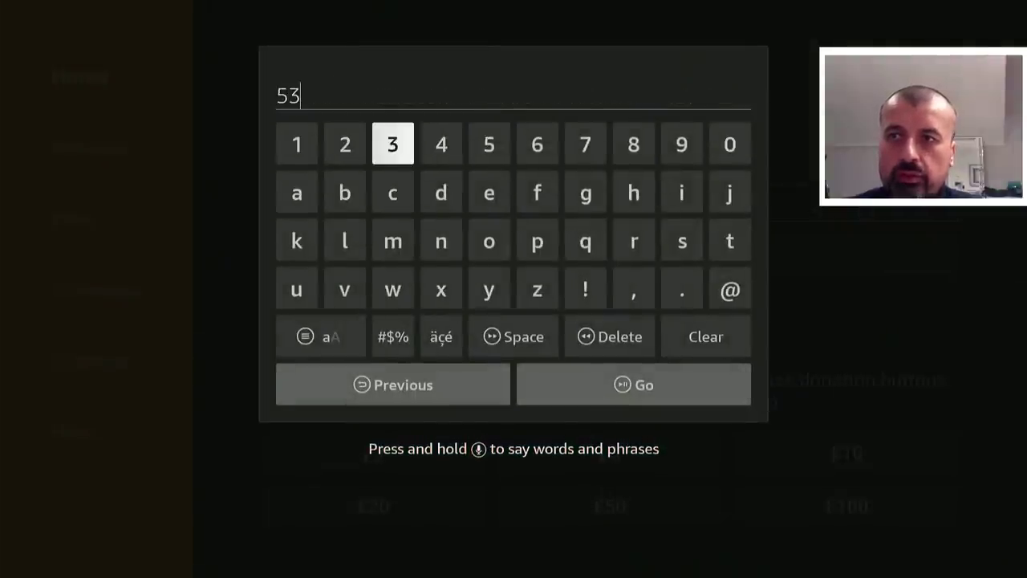
{"action": "key", "text": "Right"}
{"action": "key", "text": "Return"}
{"action": "key", "text": "Left"}
{"action": "key", "text": "Left"}
{"action": "key", "text": "Left"}
{"action": "key", "text": "Left"}
{"action": "key", "text": "Return"}
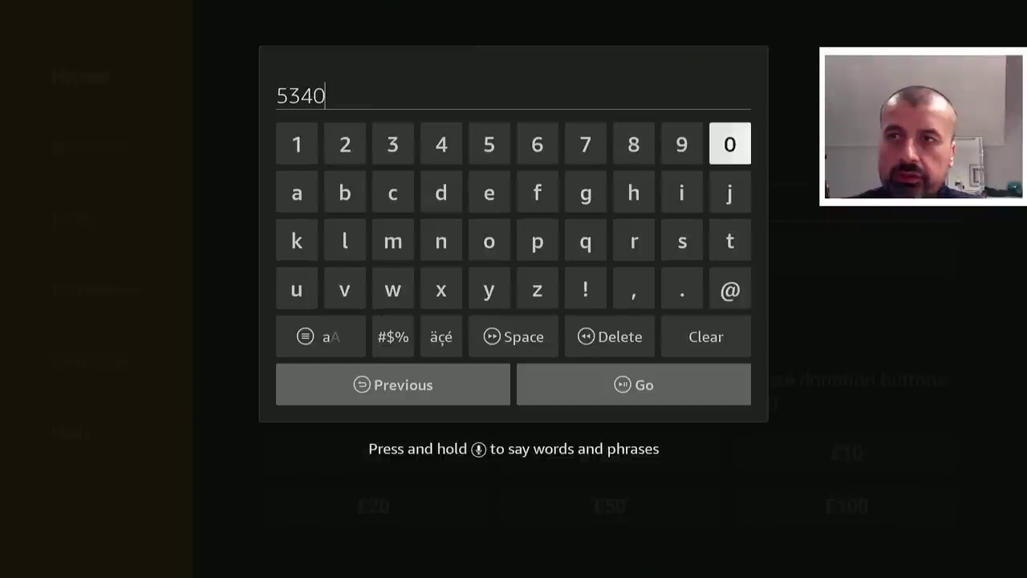
{"action": "key", "text": "Right"}
{"action": "key", "text": "Right"}
{"action": "key", "text": "Return"}
{"action": "key", "text": "Down"}
{"action": "key", "text": "Down"}
{"action": "key", "text": "Down"}
{"action": "key", "text": "Down"}
{"action": "key", "text": "Down"}
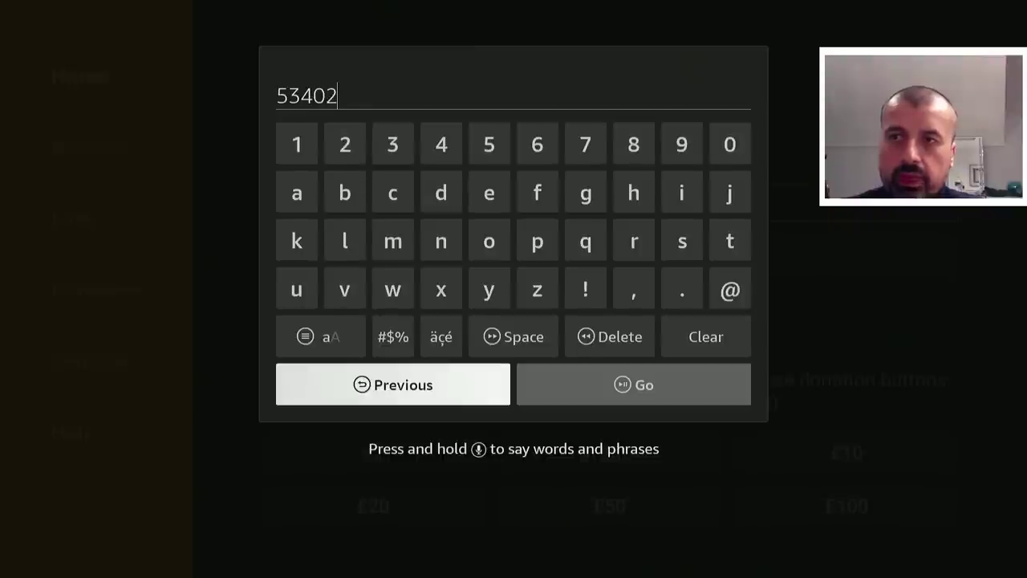
{"action": "key", "text": "Return"}
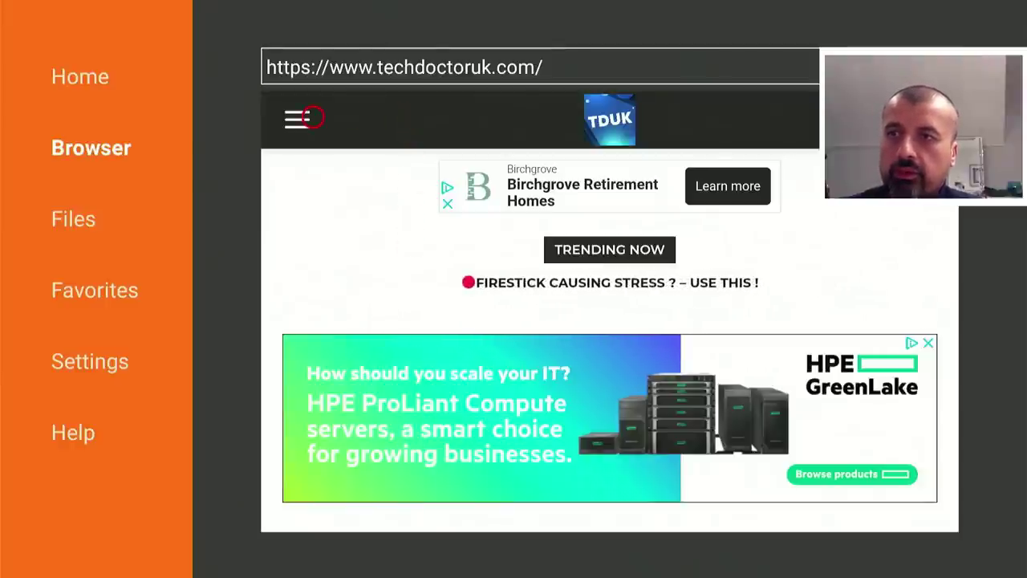
Go to the site's Tutorials page through the hamburger menu and scroll through its list.
{"action": "left_click", "coordinate": [312, 118]}
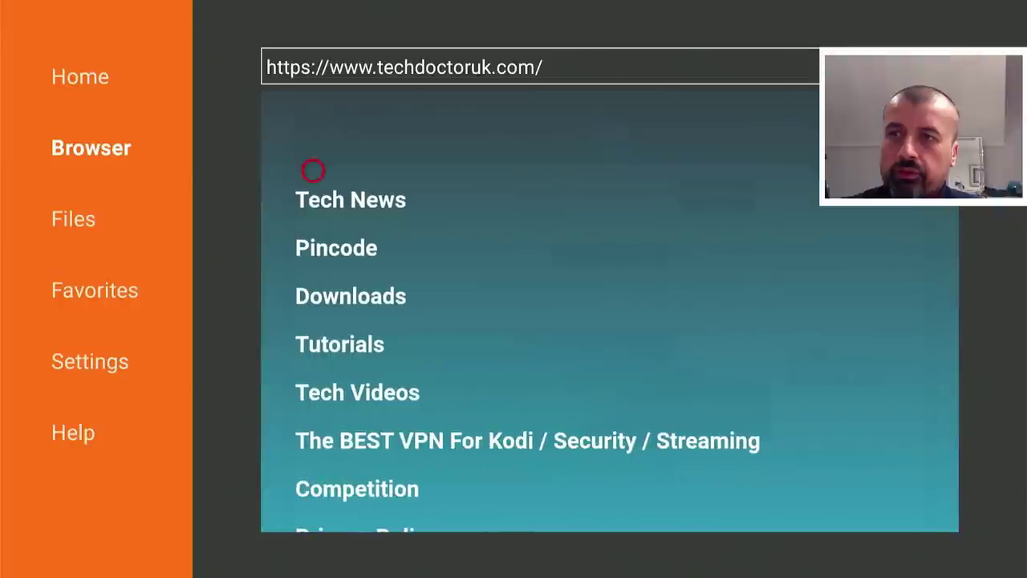
{"action": "left_click", "coordinate": [313, 330]}
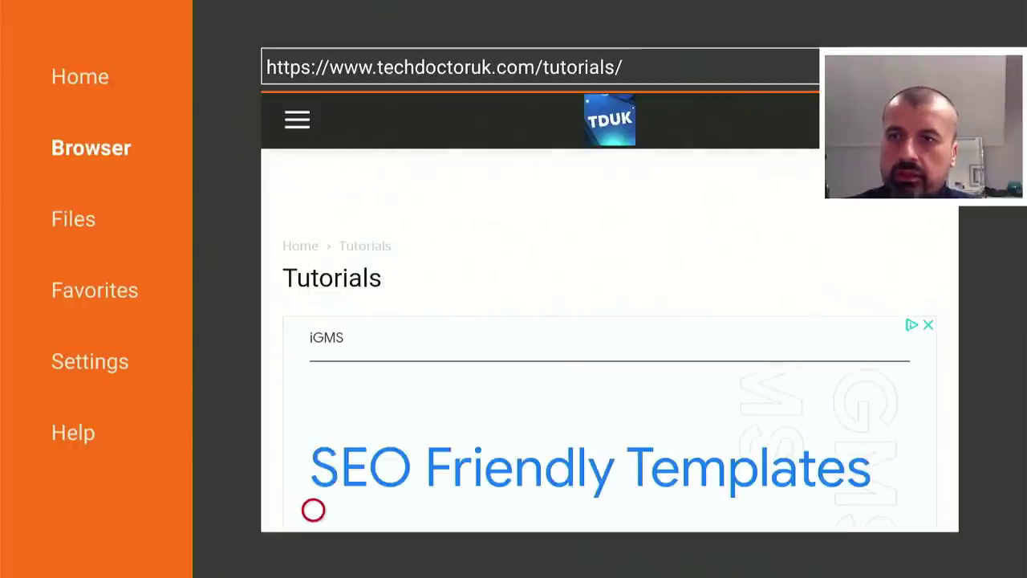
{"action": "scroll", "coordinate": [313, 510], "scroll_direction": "down", "scroll_amount": 6}
{"action": "scroll", "coordinate": [313, 511], "scroll_direction": "down", "scroll_amount": 5}
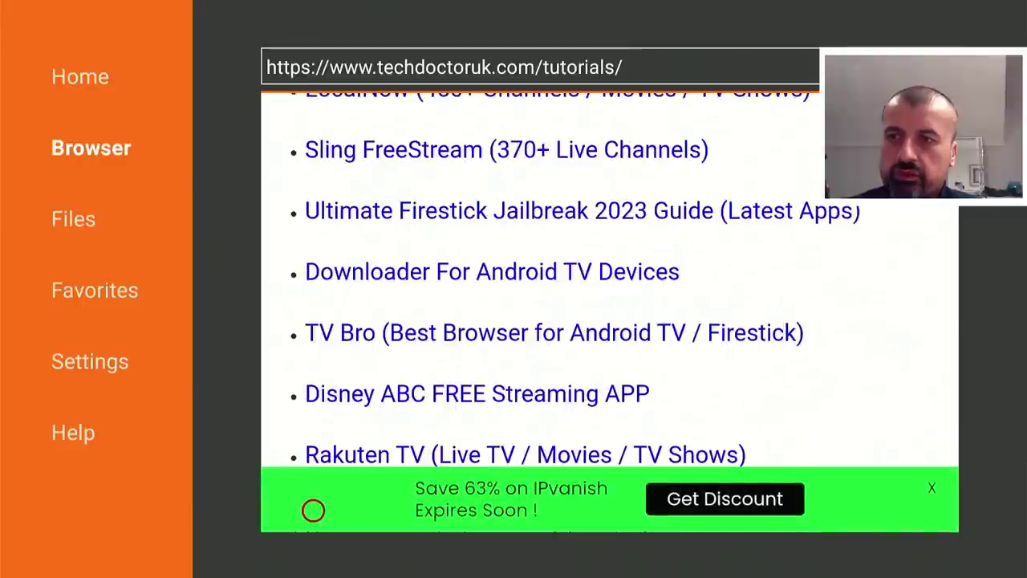
{"action": "scroll", "coordinate": [313, 511], "scroll_direction": "down", "scroll_amount": 5}
Open the Launcher Manager 2023 Update article and scroll to its Software Needed section.
{"action": "left_click", "coordinate": [314, 312]}
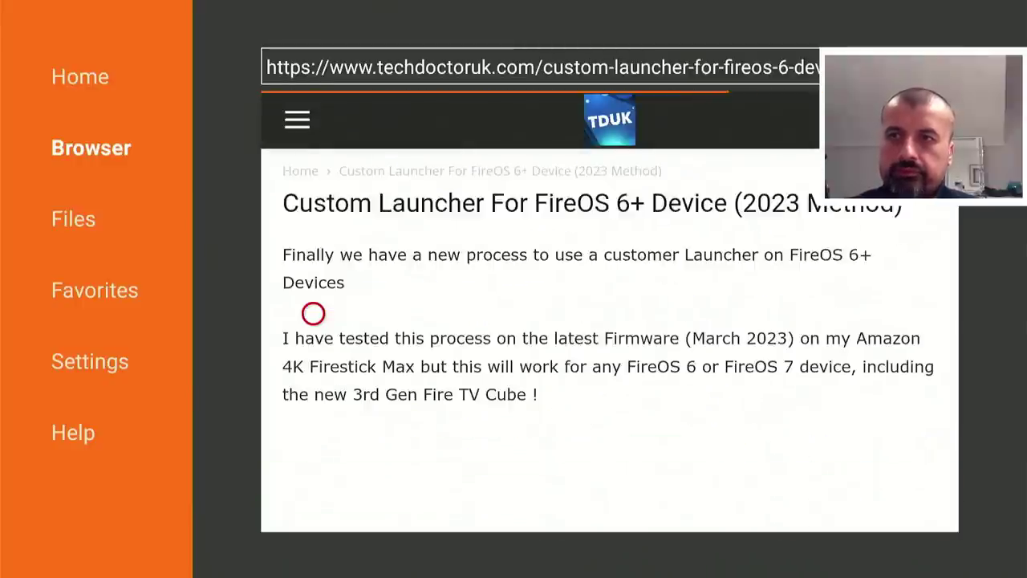
{"action": "scroll", "coordinate": [313, 510], "scroll_direction": "down", "scroll_amount": 10}
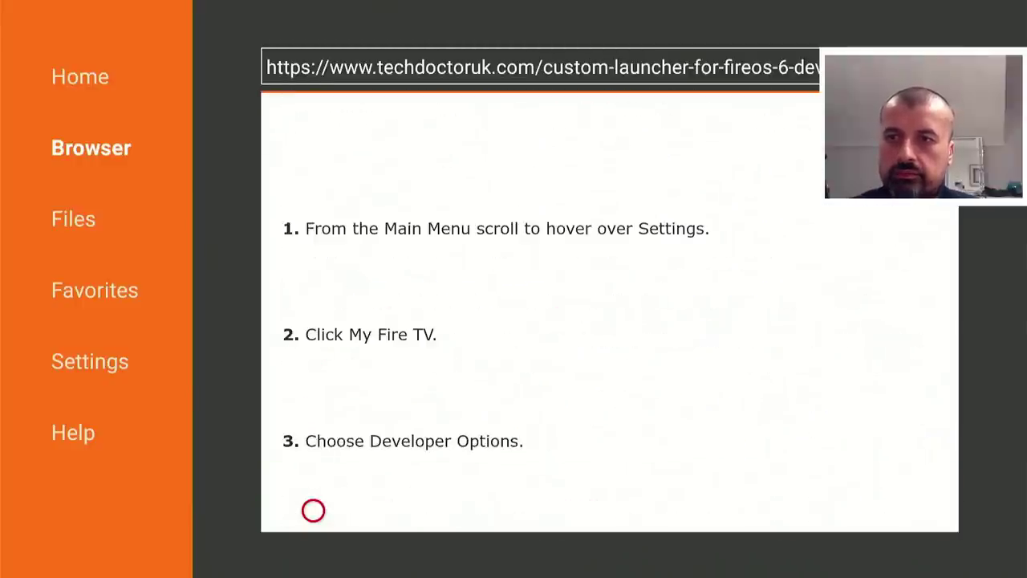
{"action": "scroll", "coordinate": [313, 510], "scroll_direction": "down", "scroll_amount": 10}
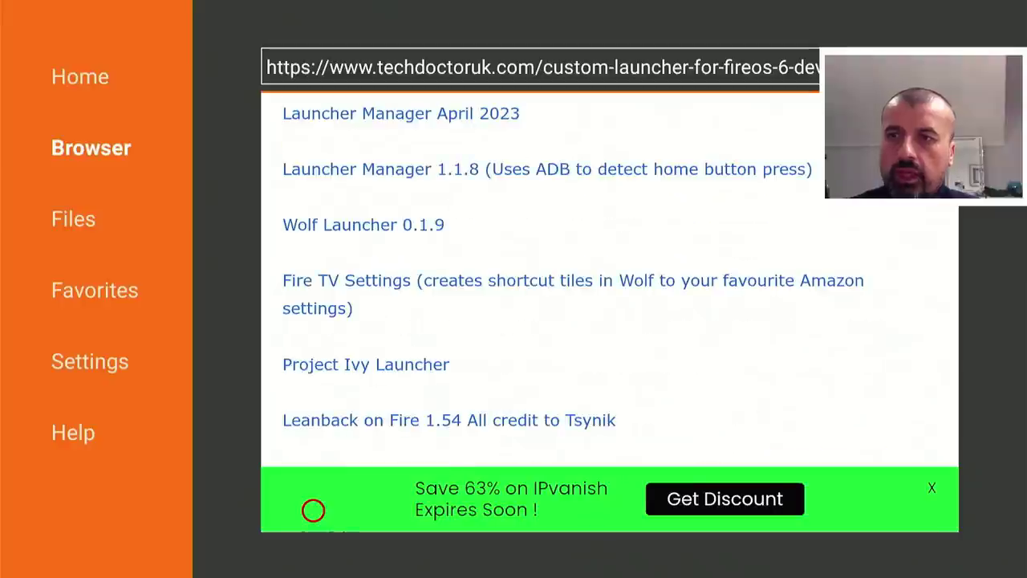
{"action": "scroll", "coordinate": [314, 115], "scroll_direction": "up", "scroll_amount": 3}
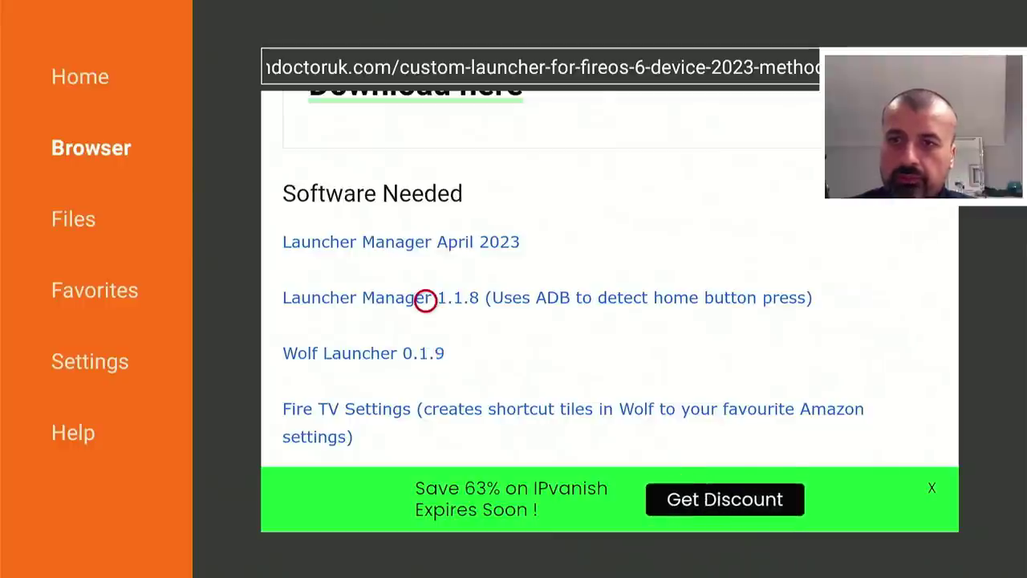
Download the Launcher Manager 1.1.8 APK from its download page.
{"action": "left_click", "coordinate": [426, 301]}
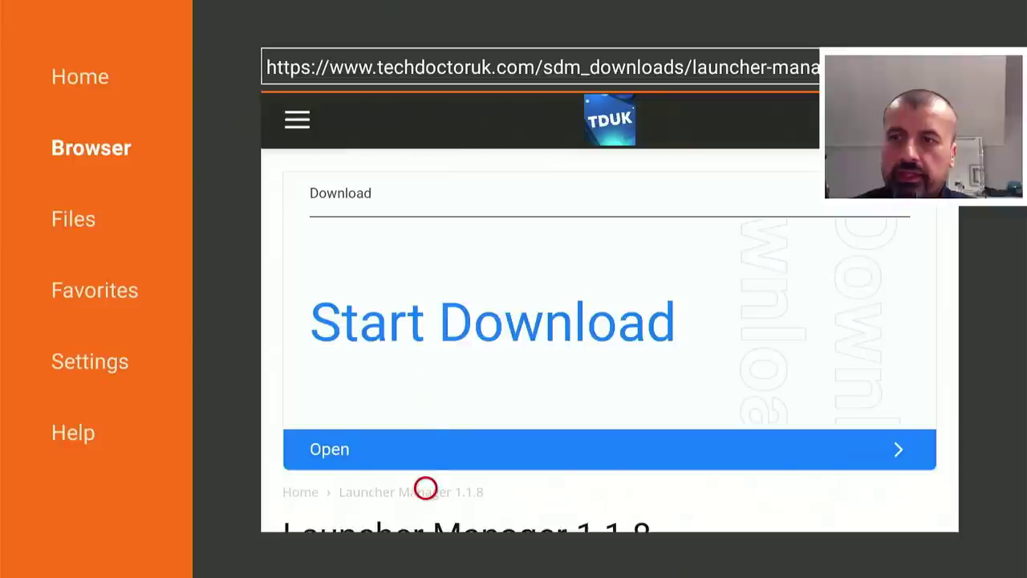
{"action": "scroll", "coordinate": [424, 488], "scroll_direction": "down", "scroll_amount": 5}
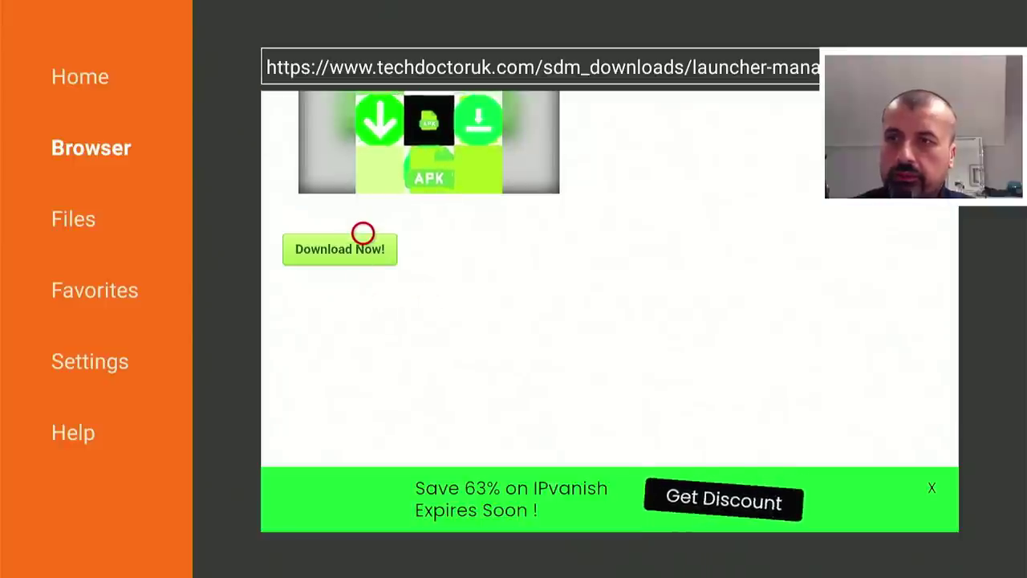
{"action": "left_click", "coordinate": [362, 232]}
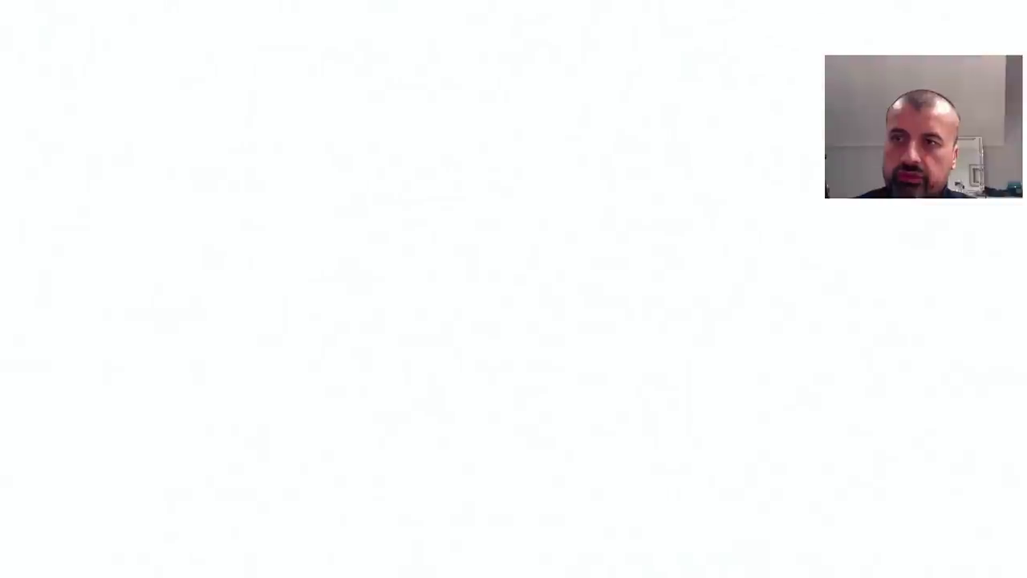
Install Launcher Manager from LM (FOS) - 1.1.8.apk and close the install-complete screen.
{"action": "key", "text": "Right"}
{"action": "key", "text": "Return"}
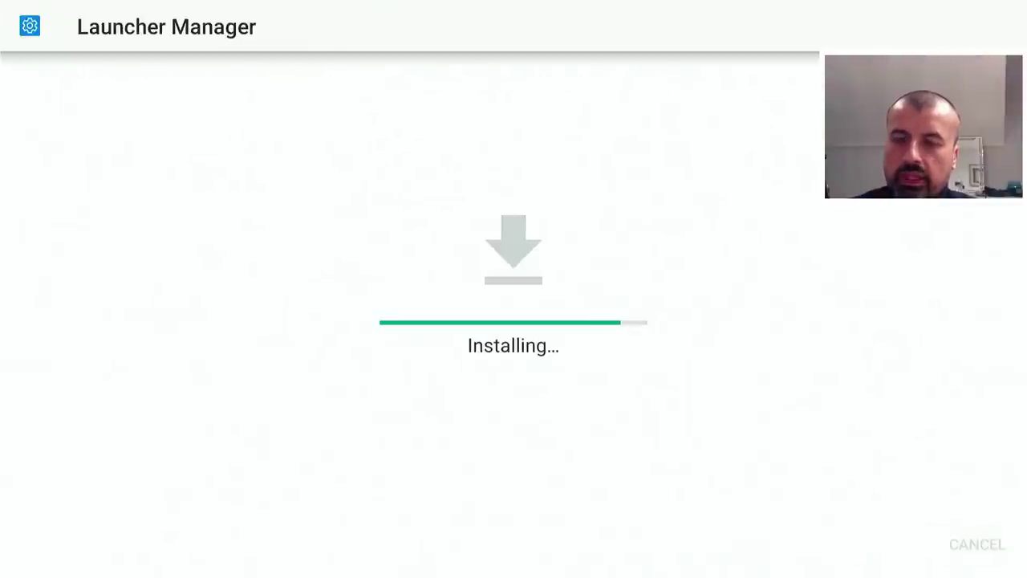
{"action": "key", "text": "Right"}
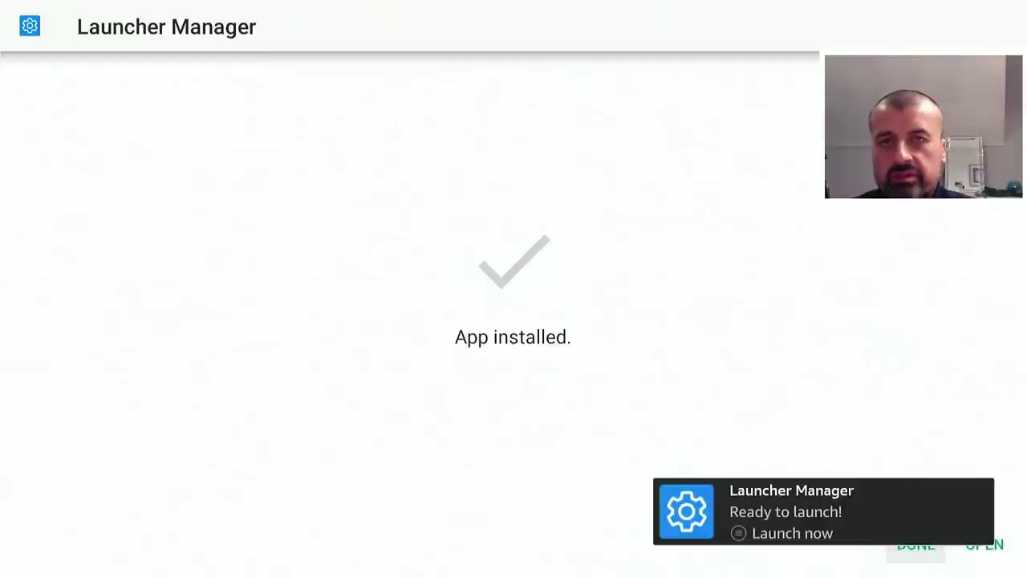
{"action": "key", "text": "Escape"}
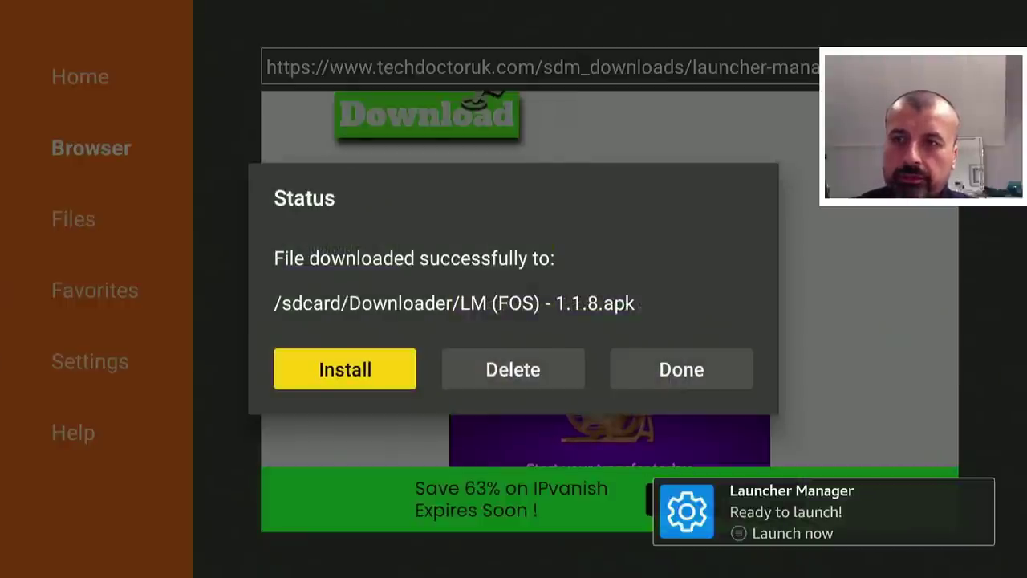
Verify ADB Debugging is ON under Settings > My Fire TV > Developer Options, then return home.
{"action": "key", "text": "Escape"}
{"action": "key", "text": "Home"}
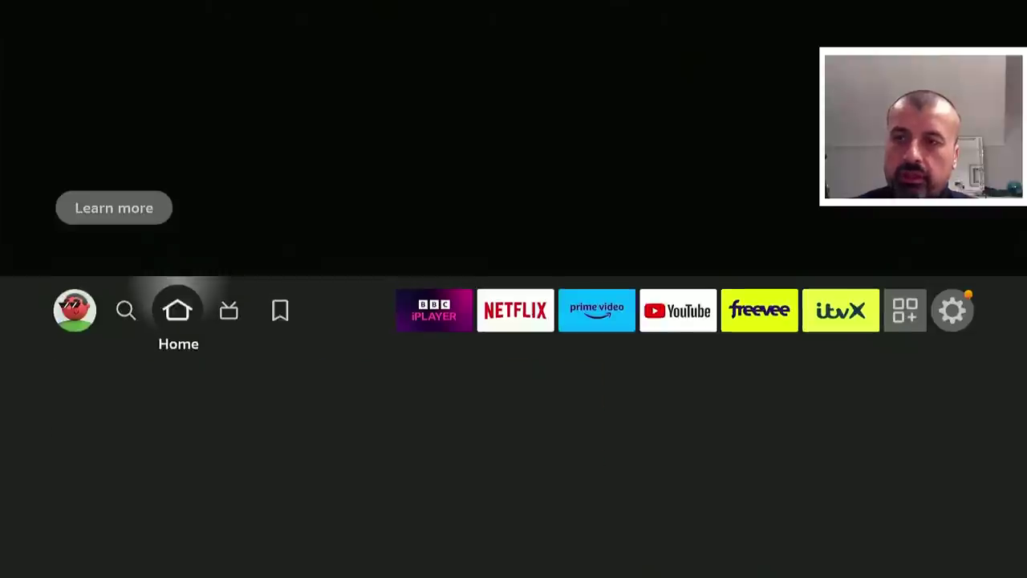
{"action": "key", "text": "Left"}
{"action": "key", "text": "Left"}
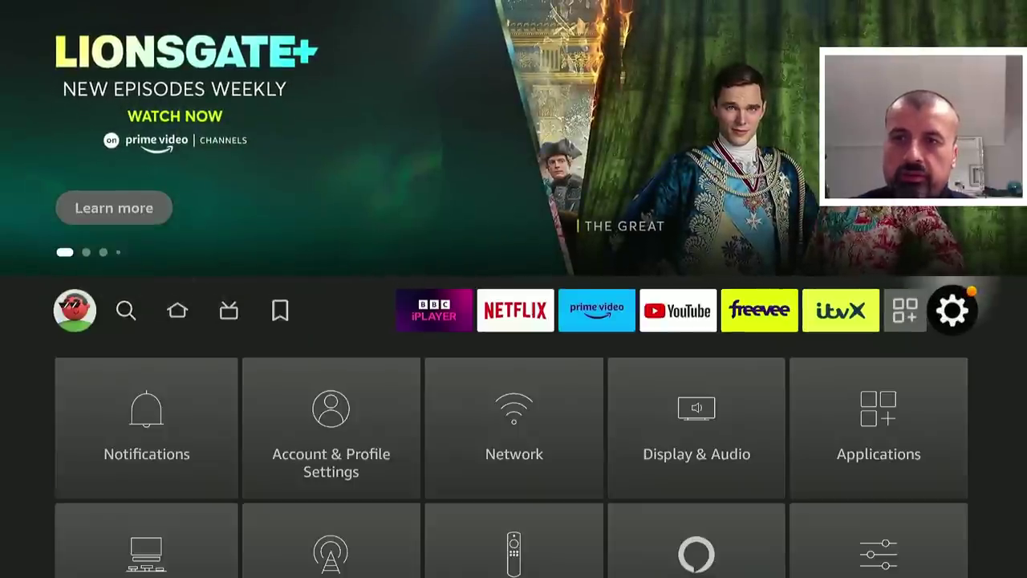
{"action": "key", "text": "Down"}
{"action": "key", "text": "Down"}
{"action": "key", "text": "Down"}
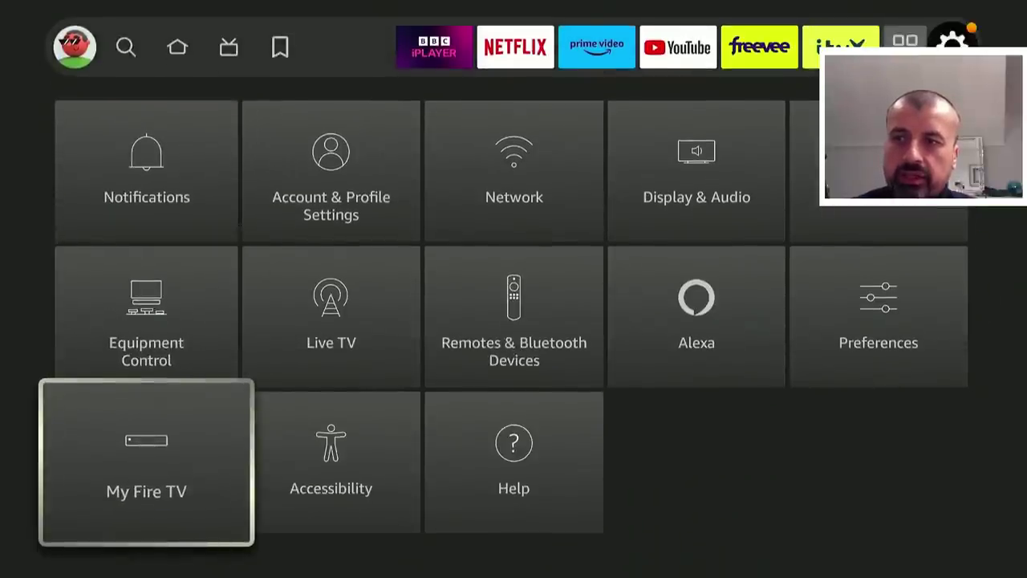
{"action": "key", "text": "Return"}
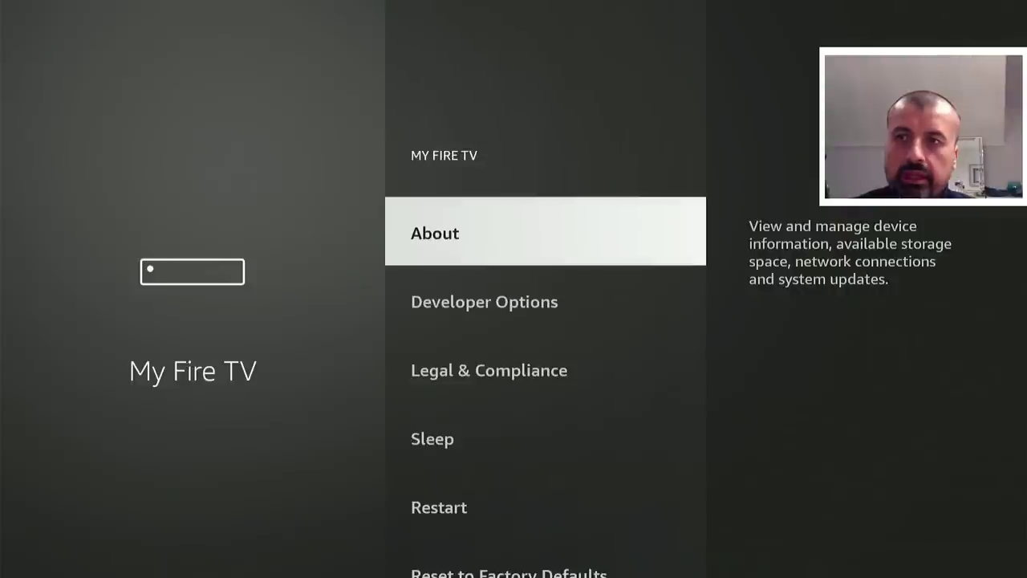
{"action": "key", "text": "Down"}
{"action": "key", "text": "Return"}
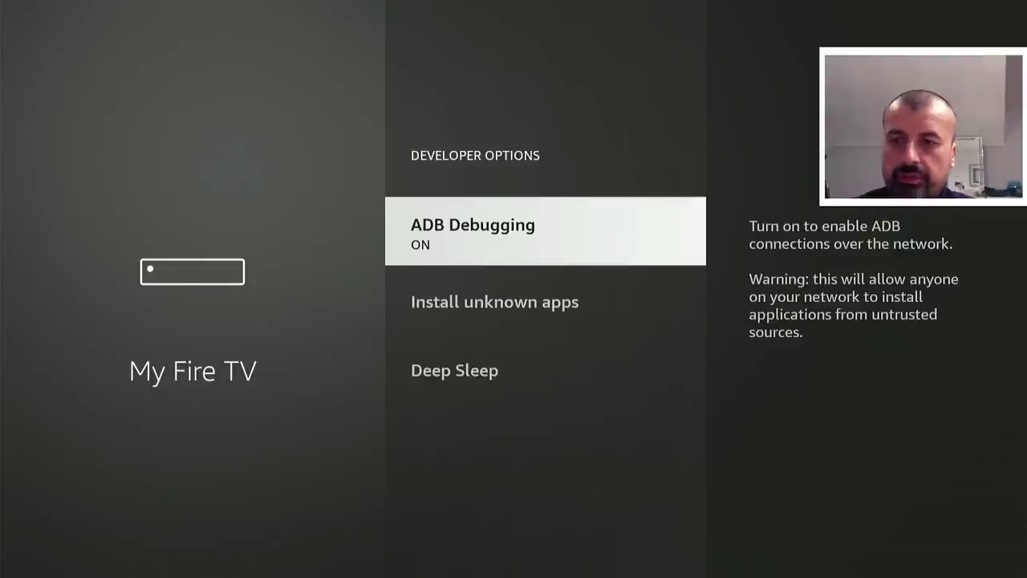
{"action": "key", "text": "Home"}
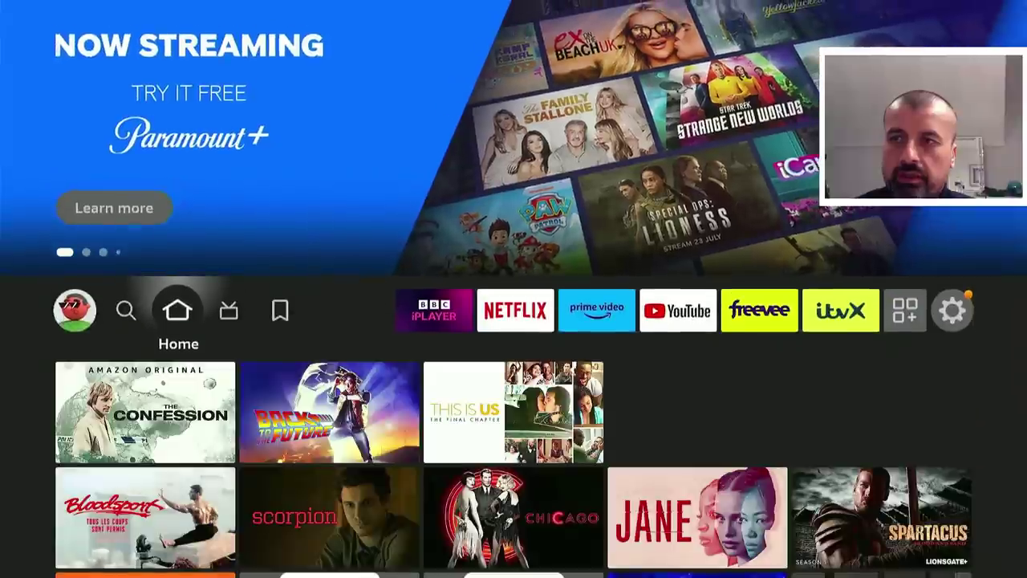
Launch Launcher Manager from the Your Apps & Channels grid.
{"action": "key", "text": "Left"}
{"action": "key", "text": "Left"}
{"action": "key", "text": "Left"}
{"action": "key", "text": "Left"}
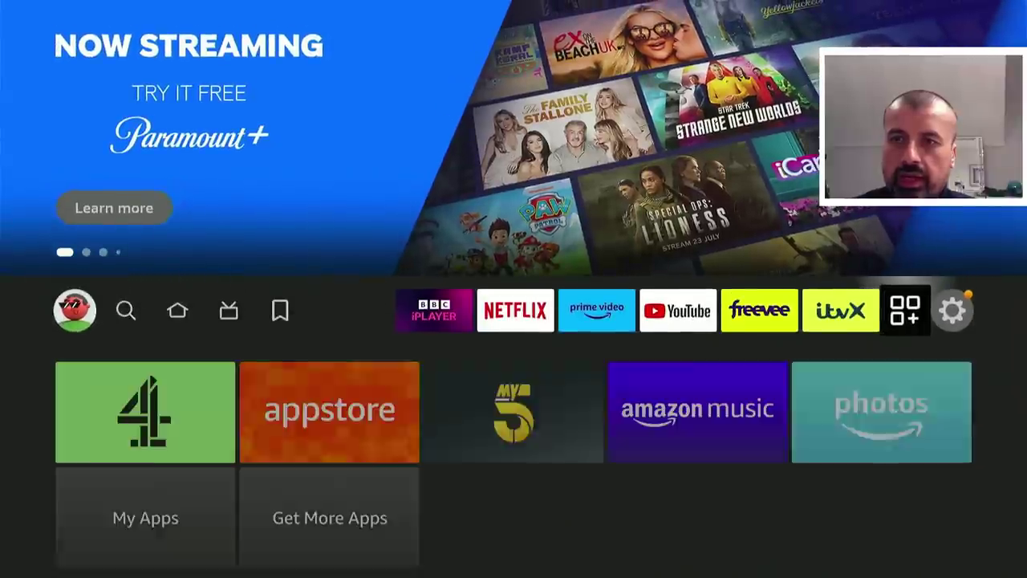
{"action": "key", "text": "Return"}
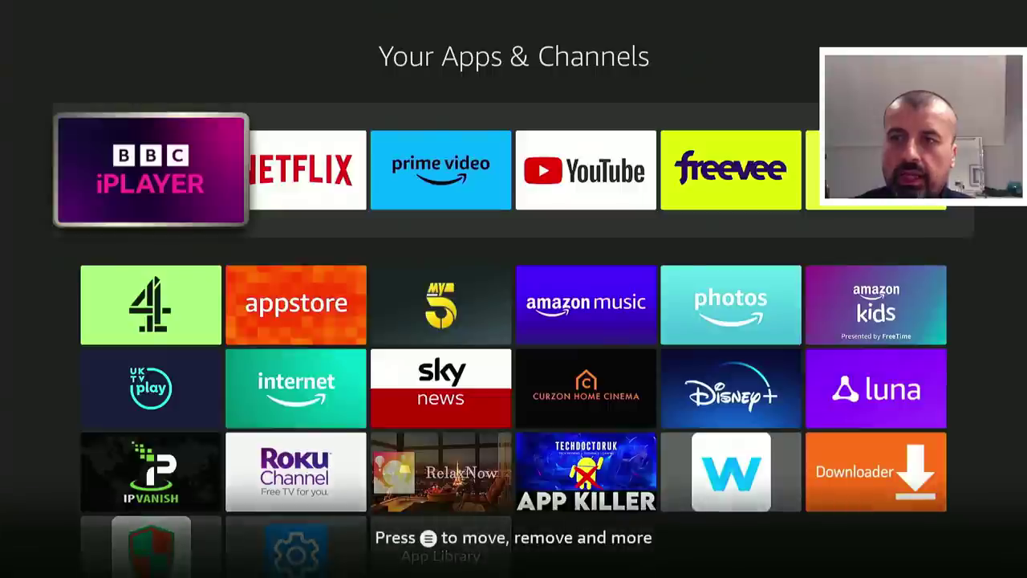
{"action": "key", "text": "Down"}
{"action": "key", "text": "Down"}
{"action": "key", "text": "Down"}
{"action": "key", "text": "Down"}
{"action": "key", "text": "Right"}
{"action": "key", "text": "Right"}
{"action": "key", "text": "Left"}
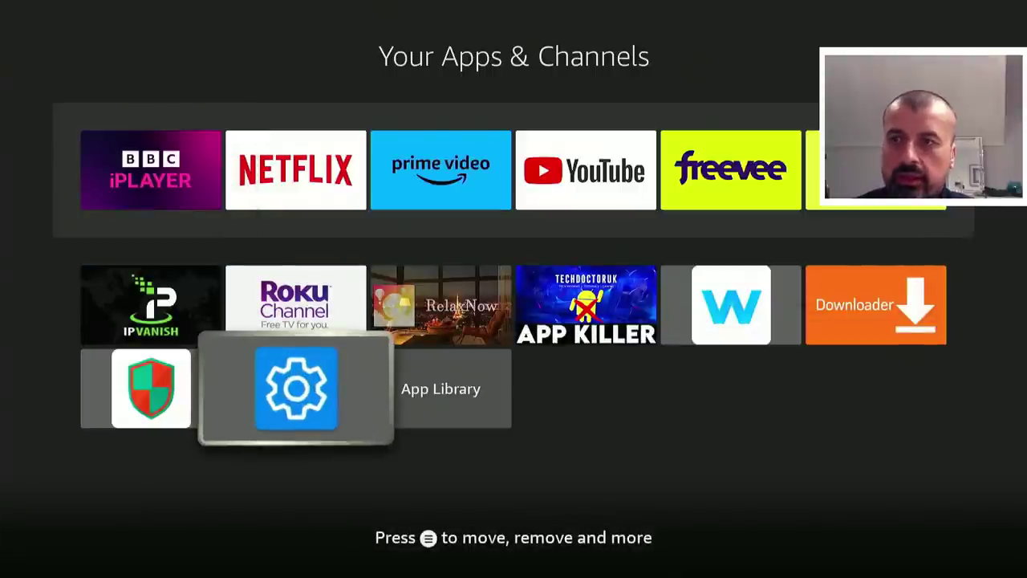
{"action": "key", "text": "Return"}
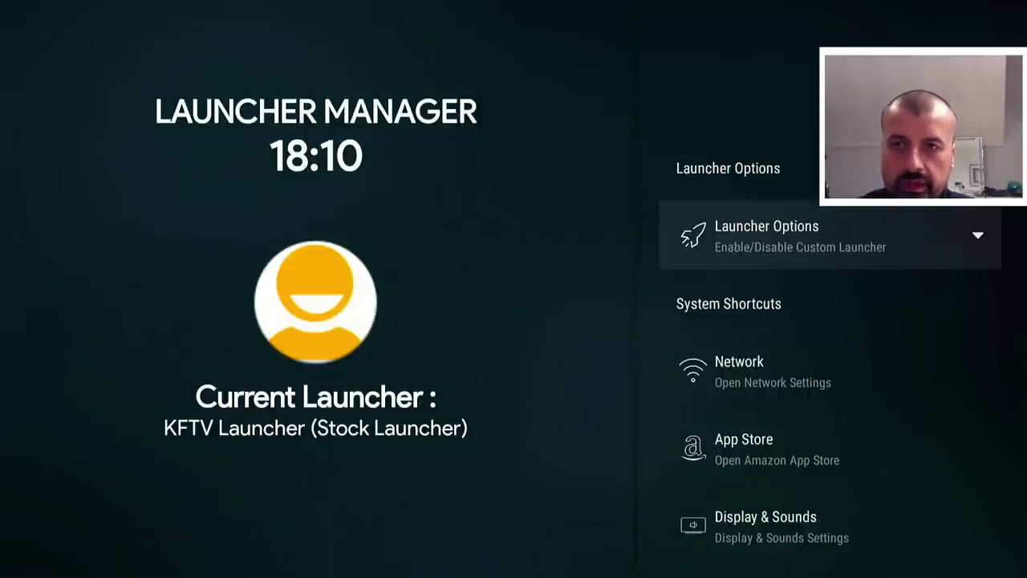
Expand Launcher Options in Launcher Manager and open the Home Button Hook setting.
{"action": "key", "text": "Return"}
{"action": "key", "text": "Down"}
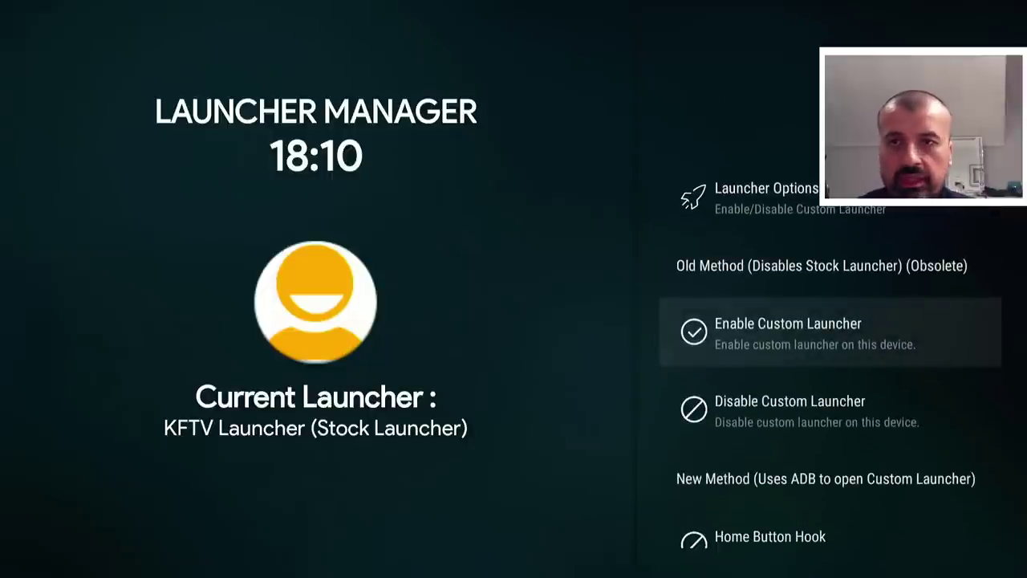
{"action": "key", "text": "Down"}
{"action": "key", "text": "Down"}
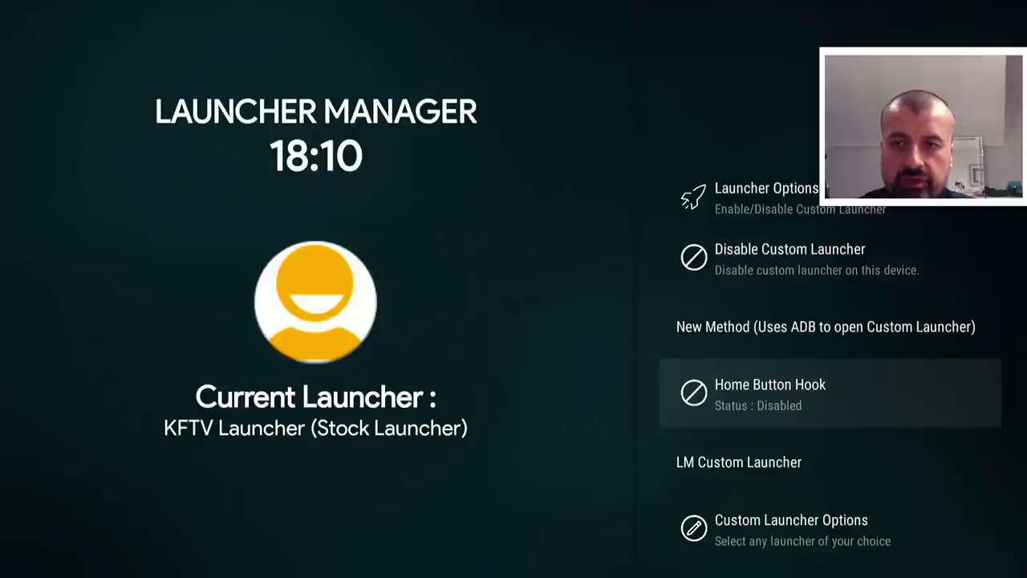
{"action": "key", "text": "Return"}
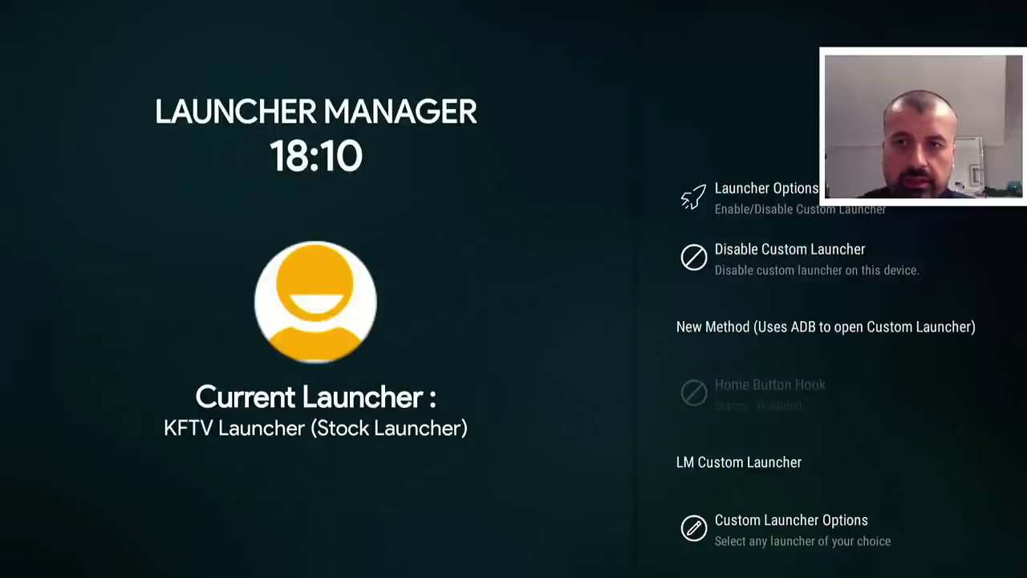